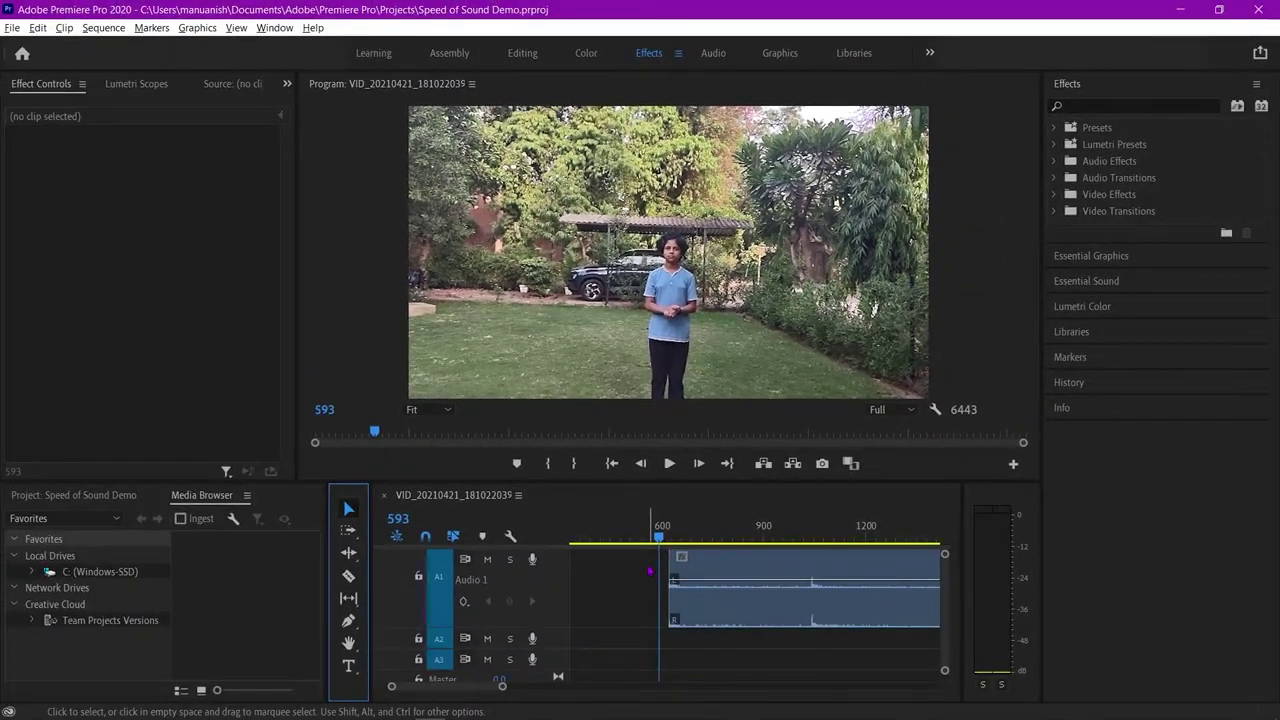
# Play the footage and stop on frame 1025, where the boy's hands meet in the clap
pyautogui.scroll(3, 848, 597)
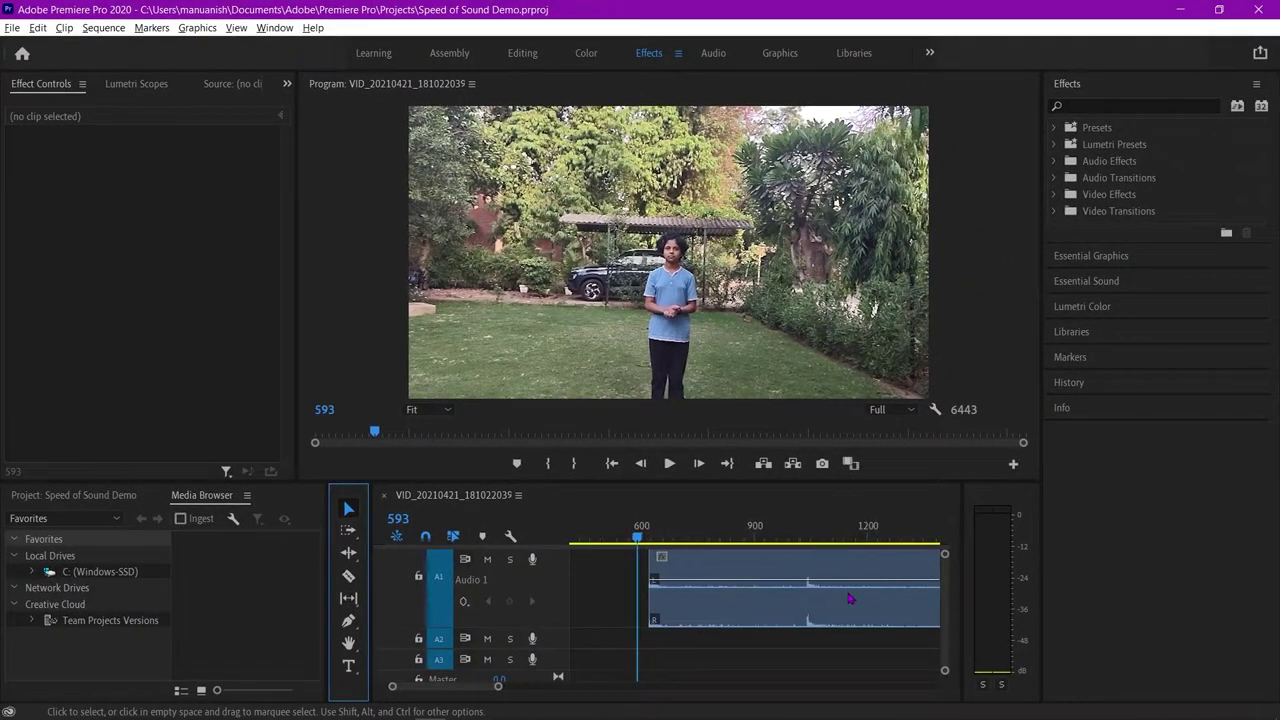
pyautogui.press('space')
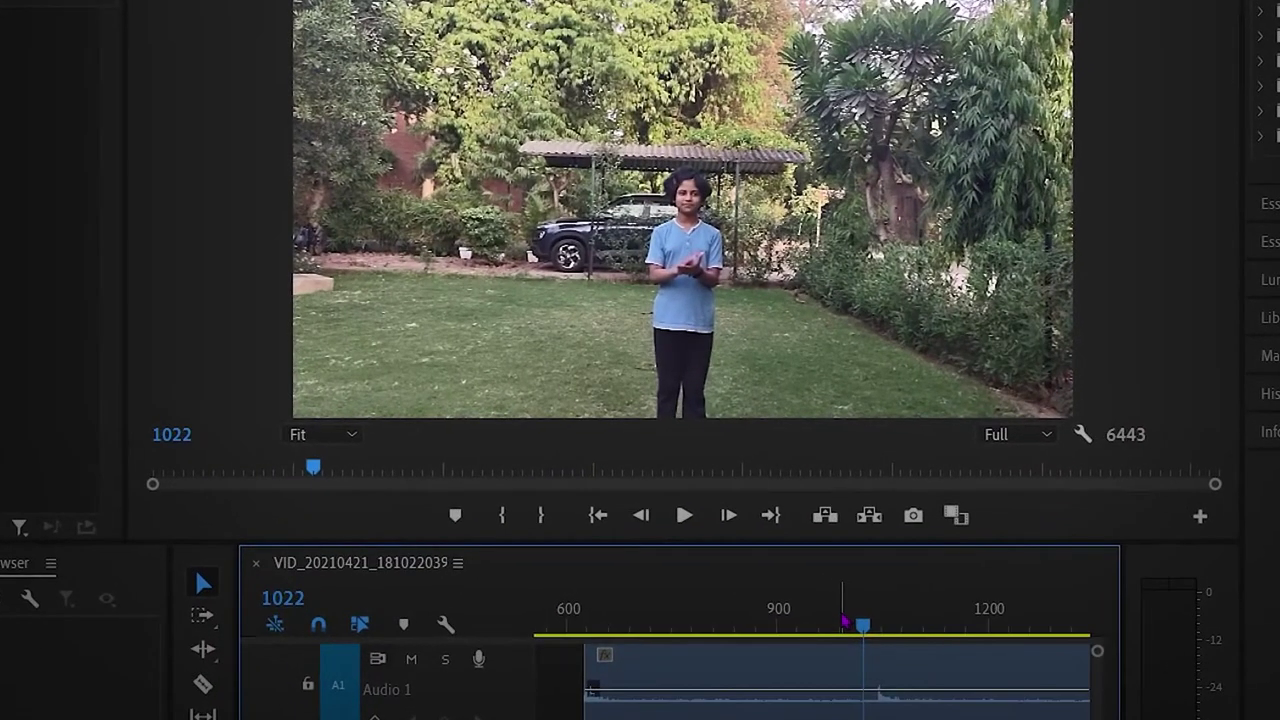
pyautogui.press('Right')
pyautogui.press('Right')
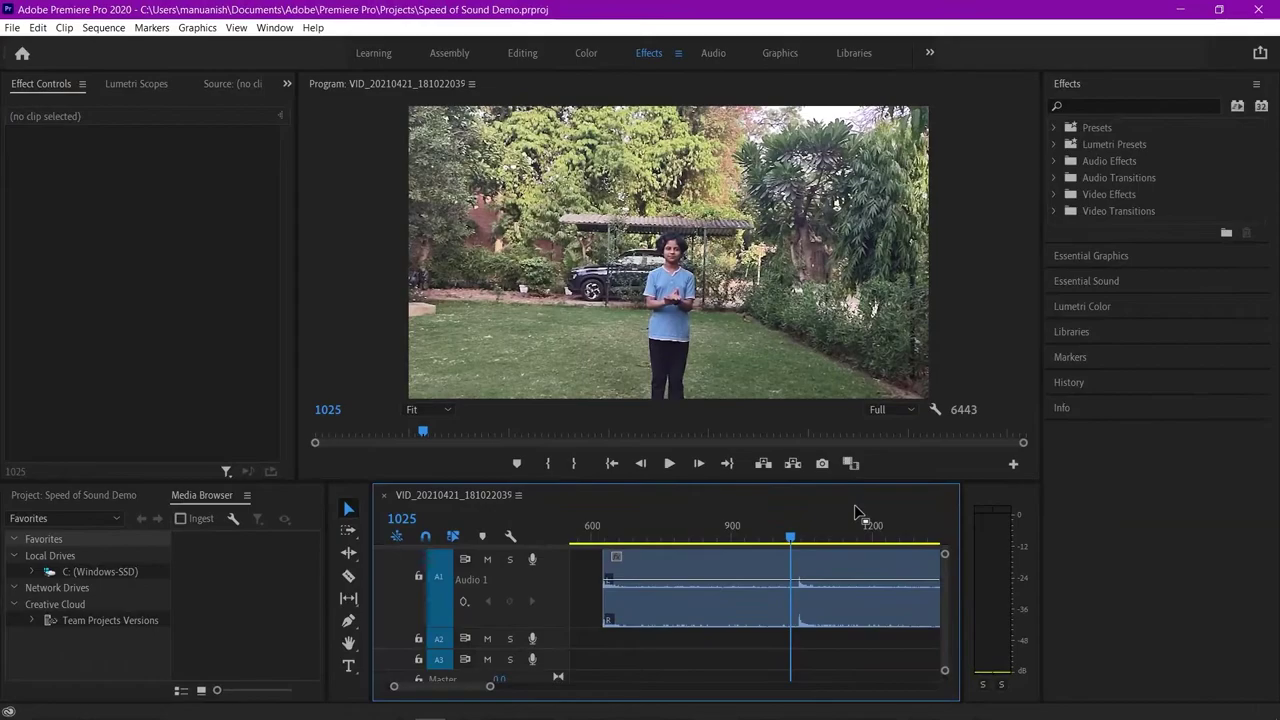
# Step forward from frame 1025 to frame 1042, where the clap's audio spike begins, 17 frames later
pyautogui.scroll(3, 1211, 655)
pyautogui.scroll(2, 836, 565)
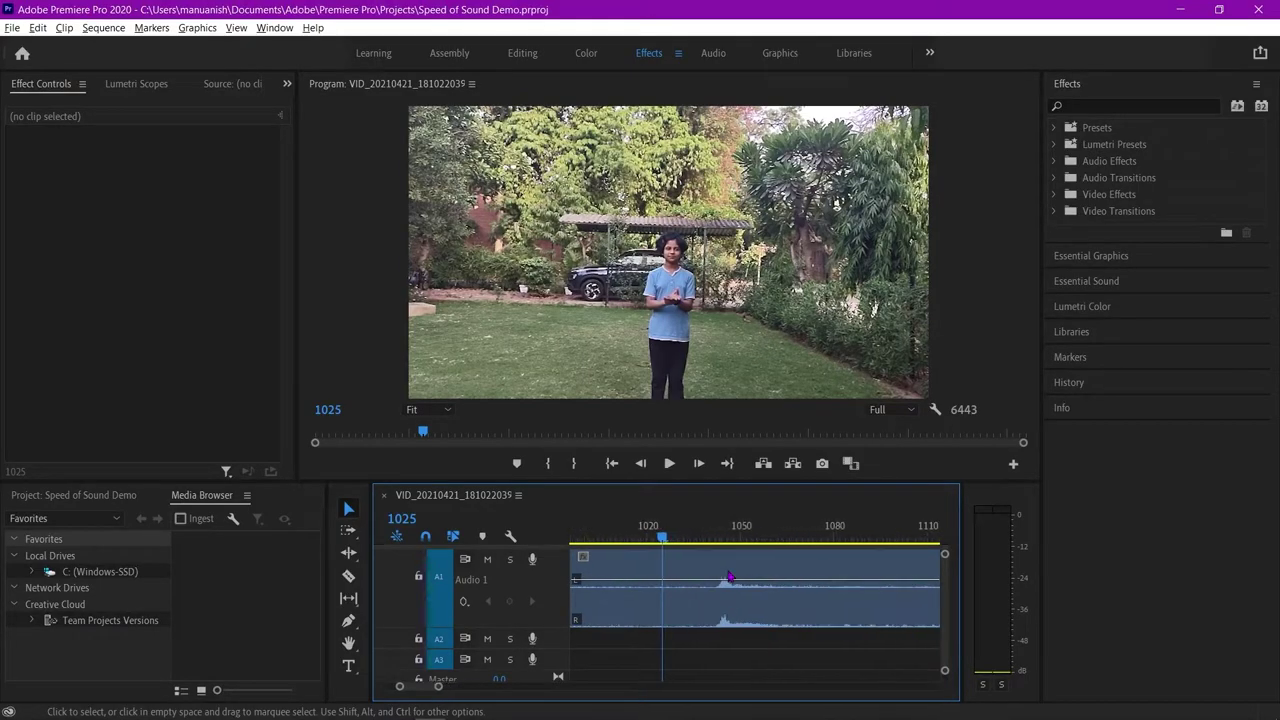
pyautogui.press('=')
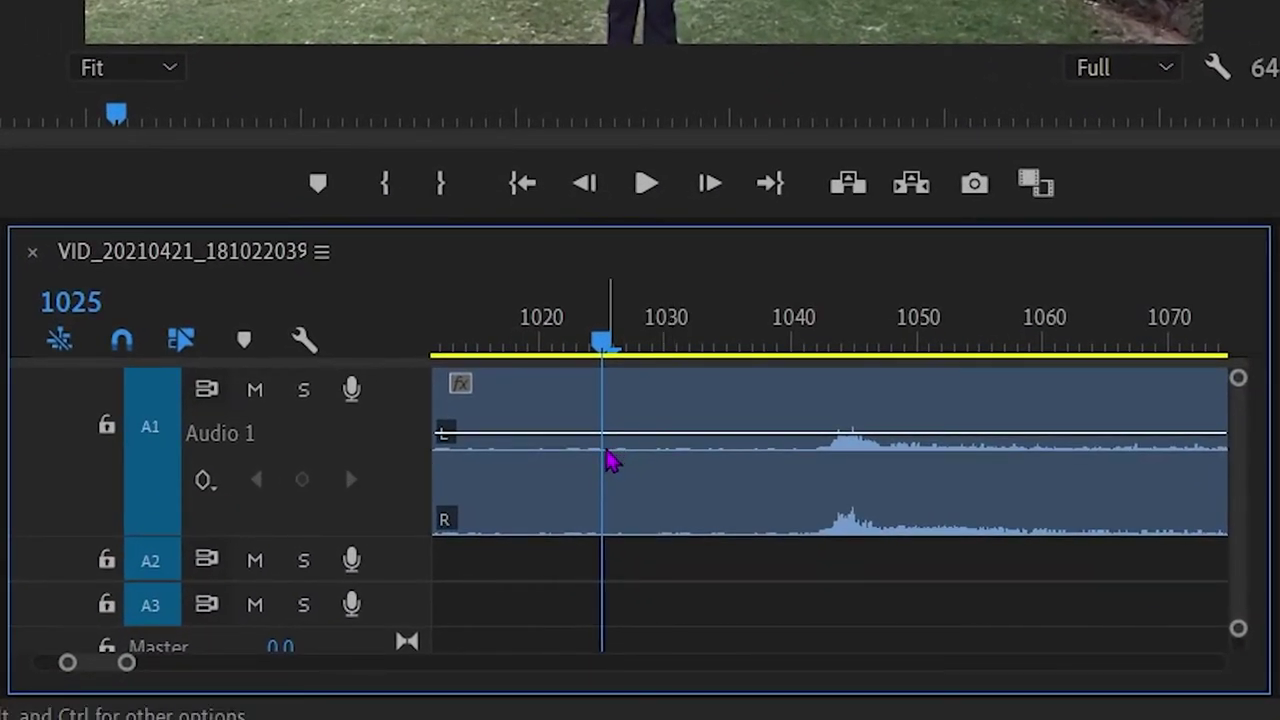
pyautogui.press('=')
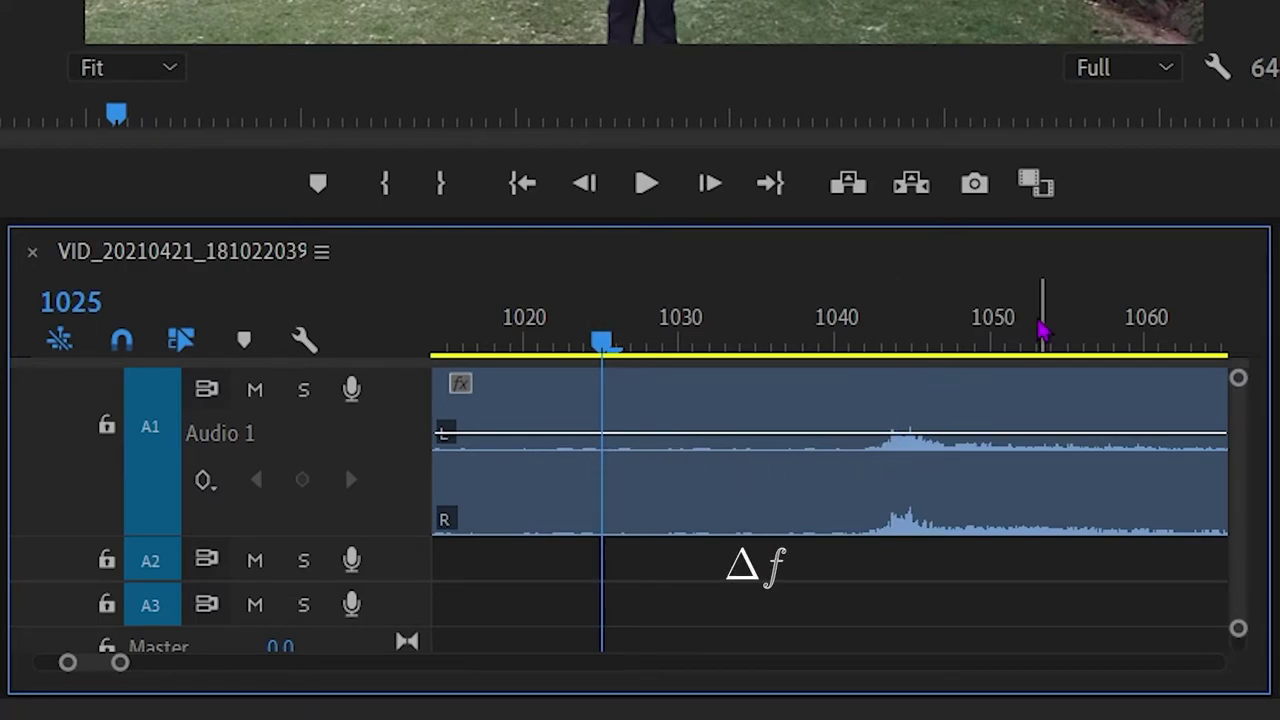
pyautogui.press('Right')
pyautogui.press('Right')
pyautogui.press('Right')
pyautogui.press('Right')
pyautogui.press('Right')
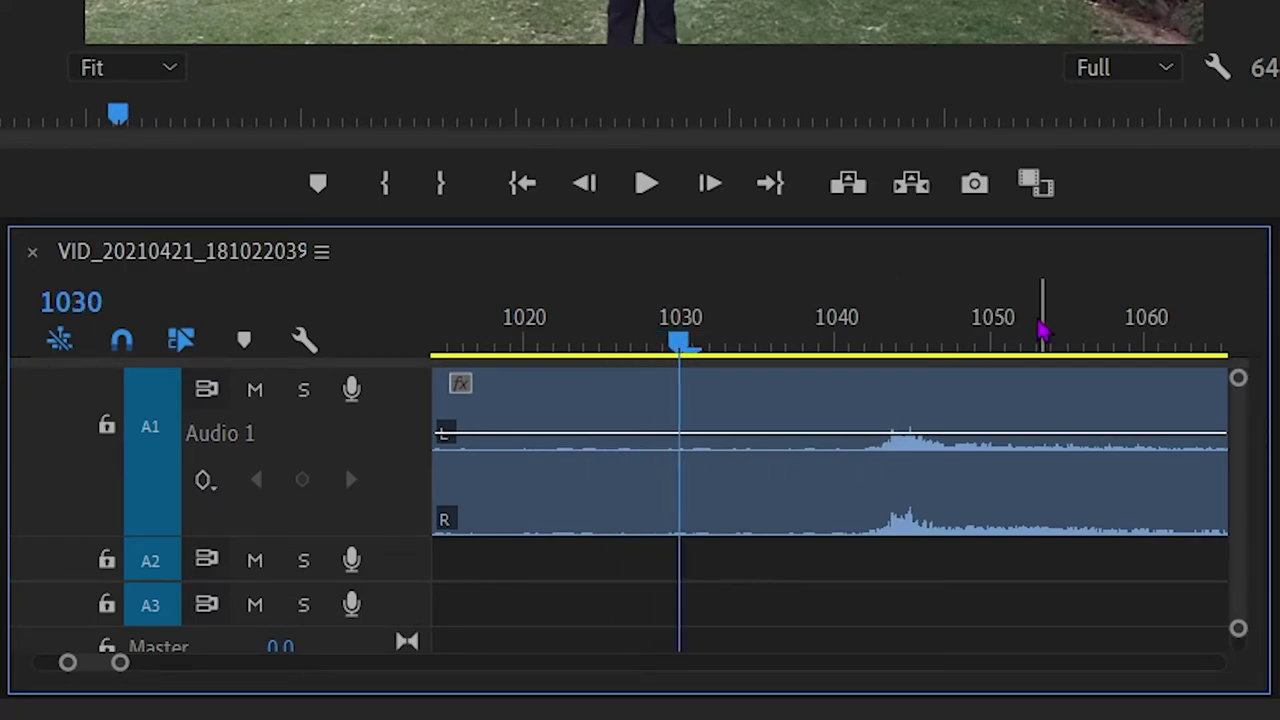
pyautogui.press('Right')
pyautogui.press('Right')
pyautogui.press('Right')
pyautogui.press('Right')
pyautogui.press('Right')
pyautogui.press('Right')
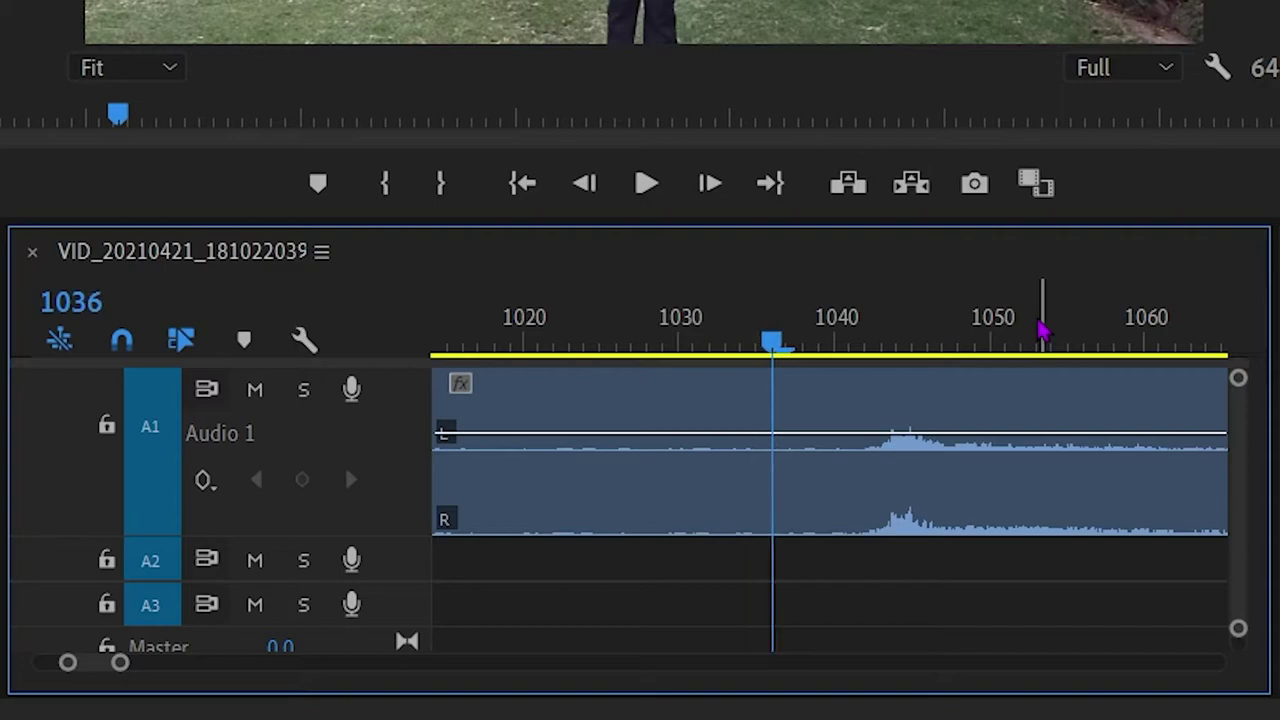
pyautogui.press('Right')
pyautogui.press('Right')
pyautogui.press('Right')
pyautogui.press('Right')
pyautogui.press('Right')
pyautogui.press('Right')
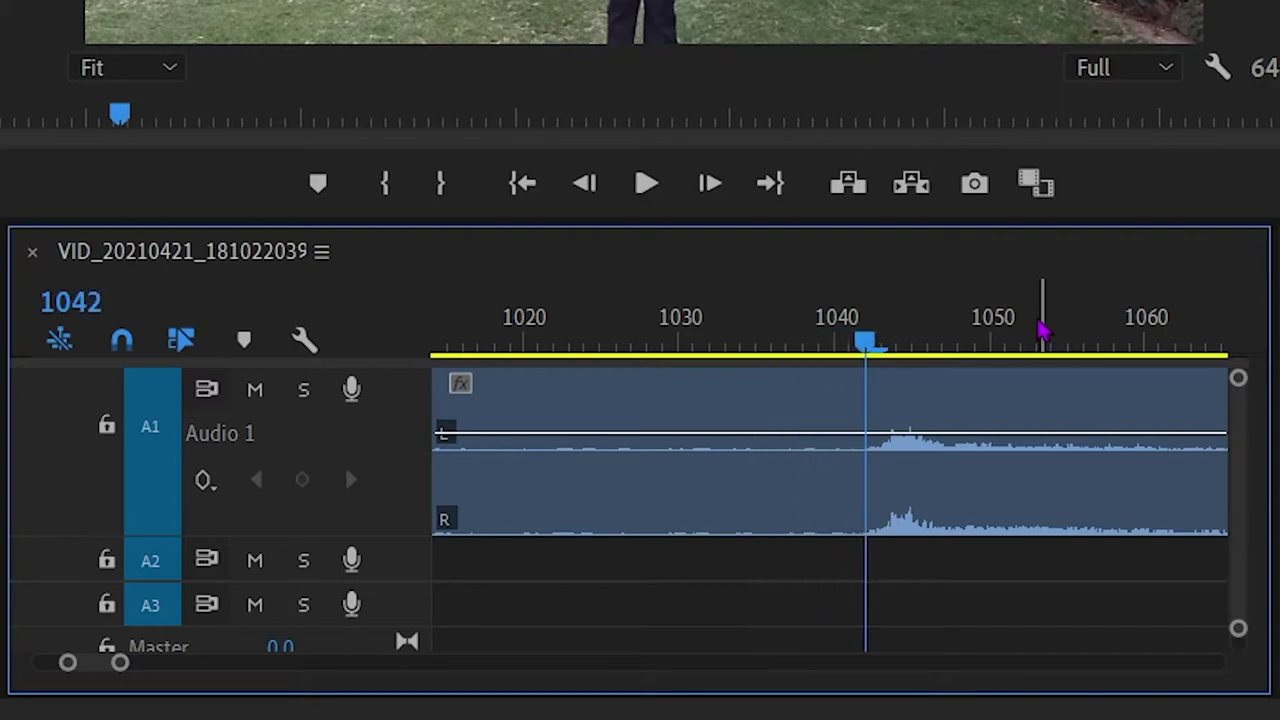
pyautogui.press('Right')
pyautogui.press('Left')
pyautogui.press('Right')
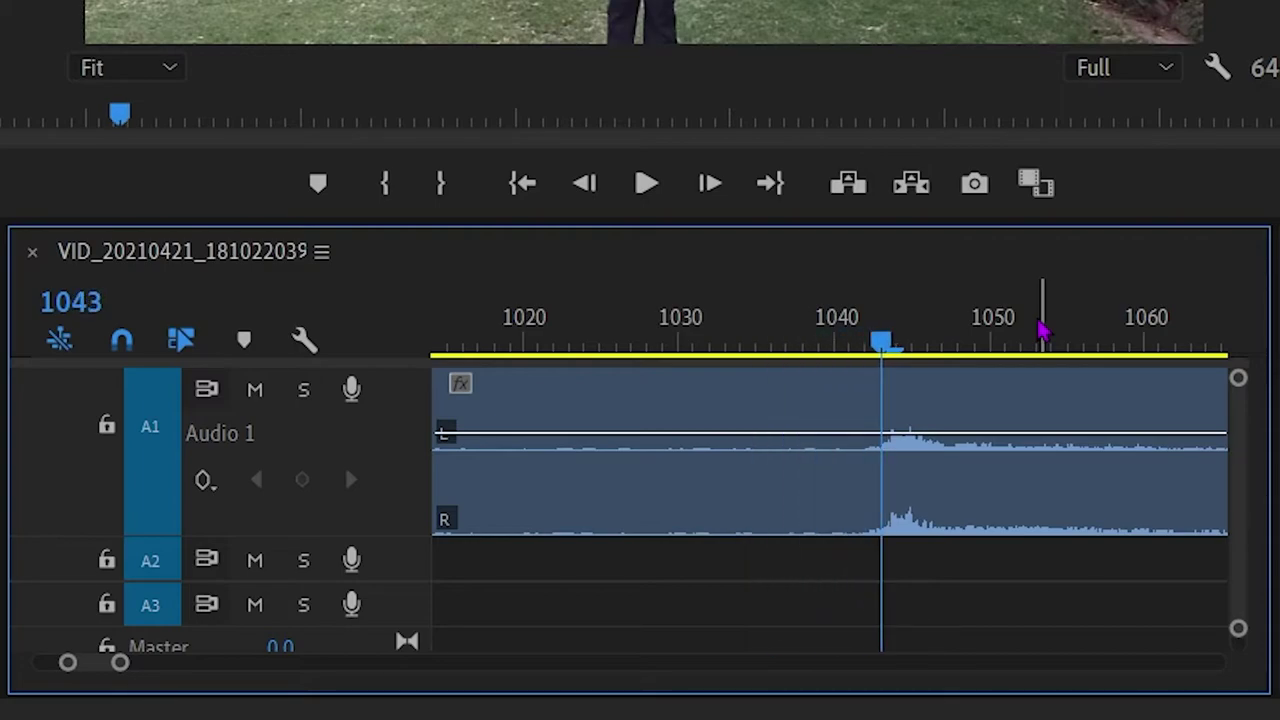
pyautogui.press('Left')
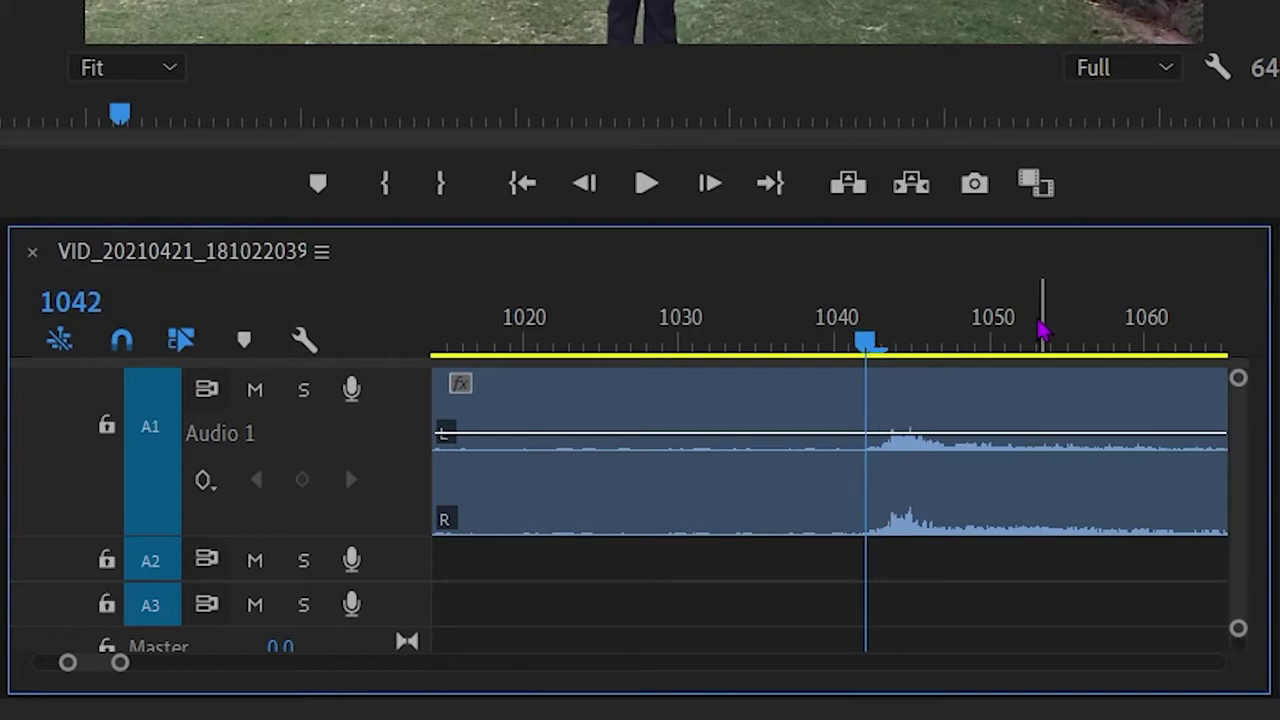
pyautogui.scroll(-1, 745, 452)
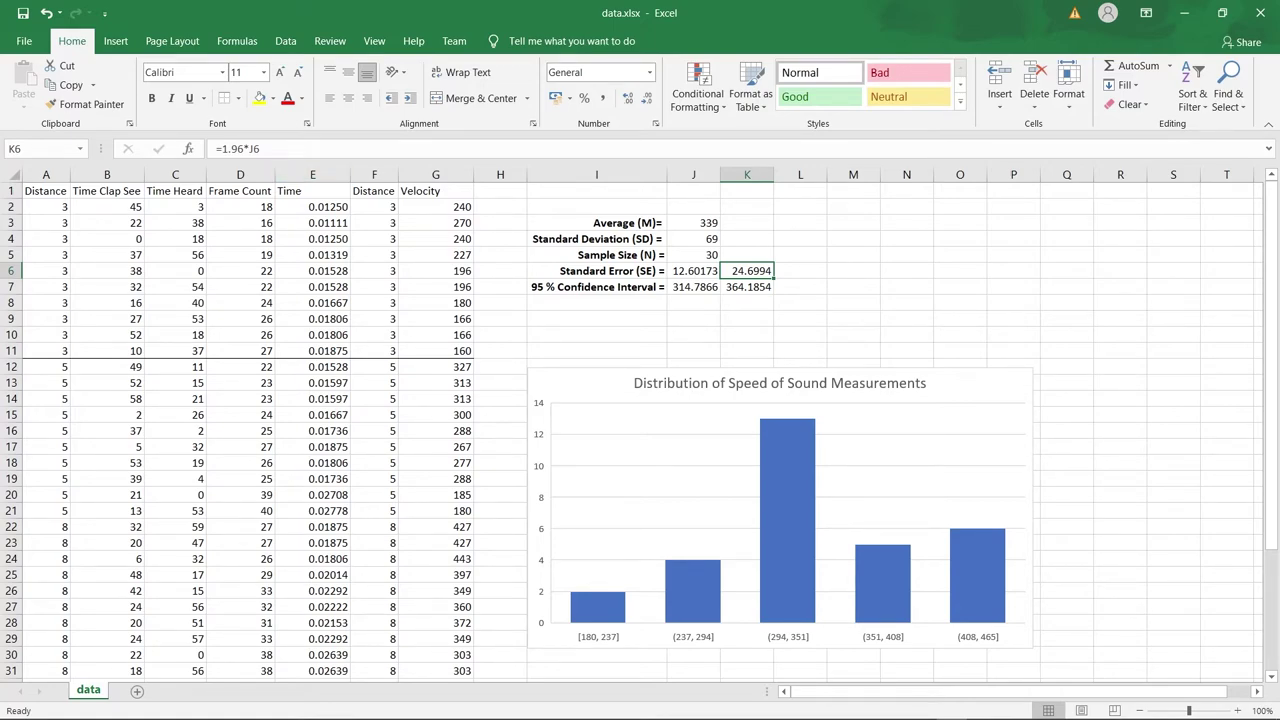
pyautogui.scroll(-8, 640, 430)
pyautogui.scroll(2, 640, 430)
pyautogui.scroll(6, 640, 430)
pyautogui.scroll(-1, 640, 430)
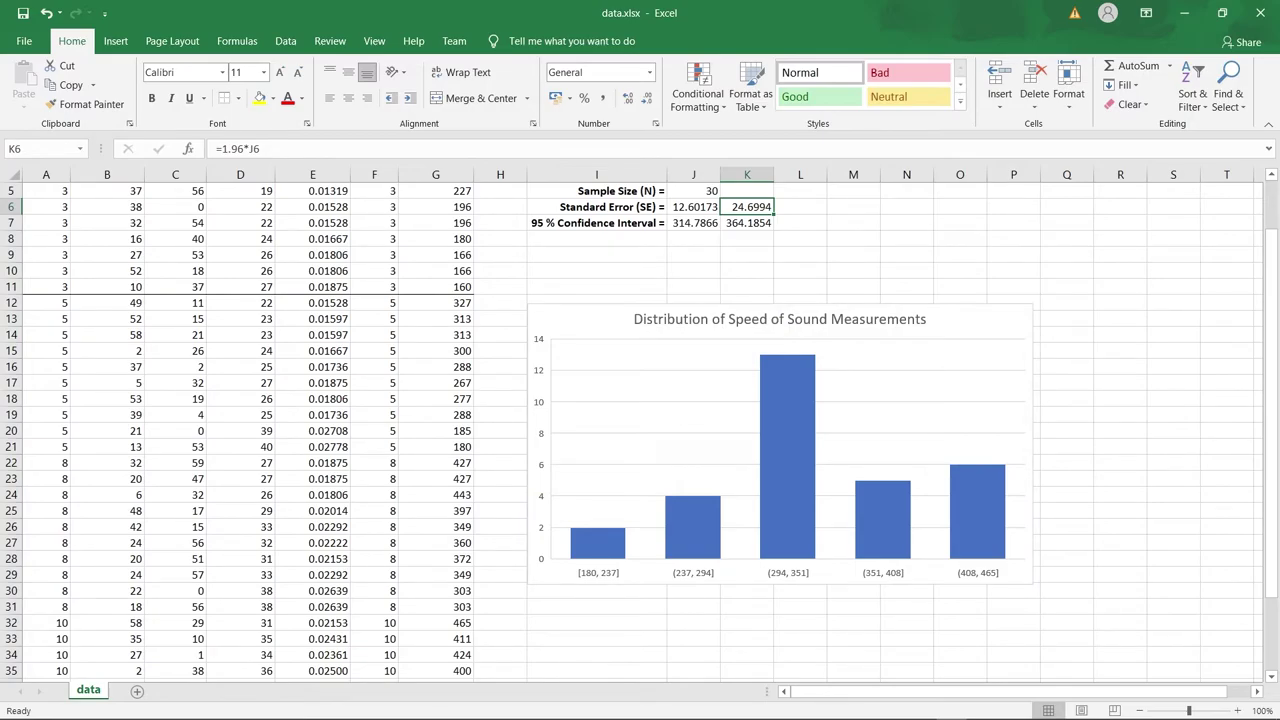
pyautogui.scroll(2, 640, 430)
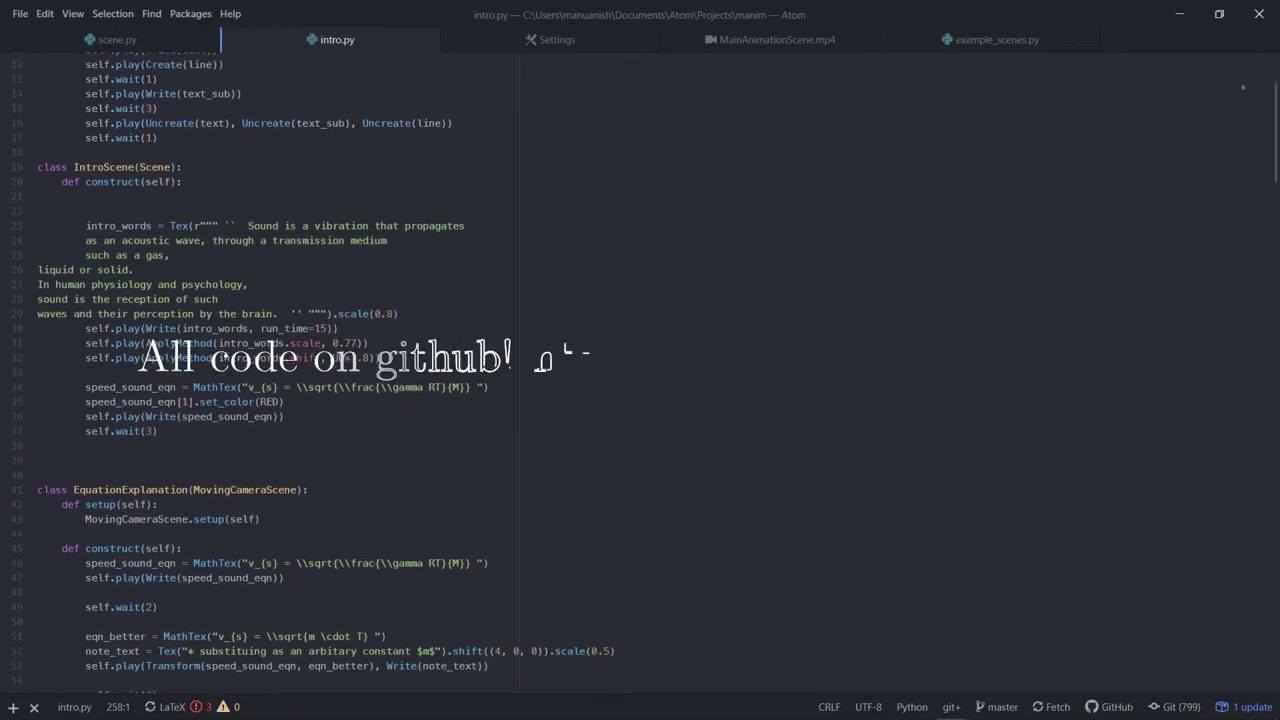
pyautogui.scroll(-7, 640, 380)
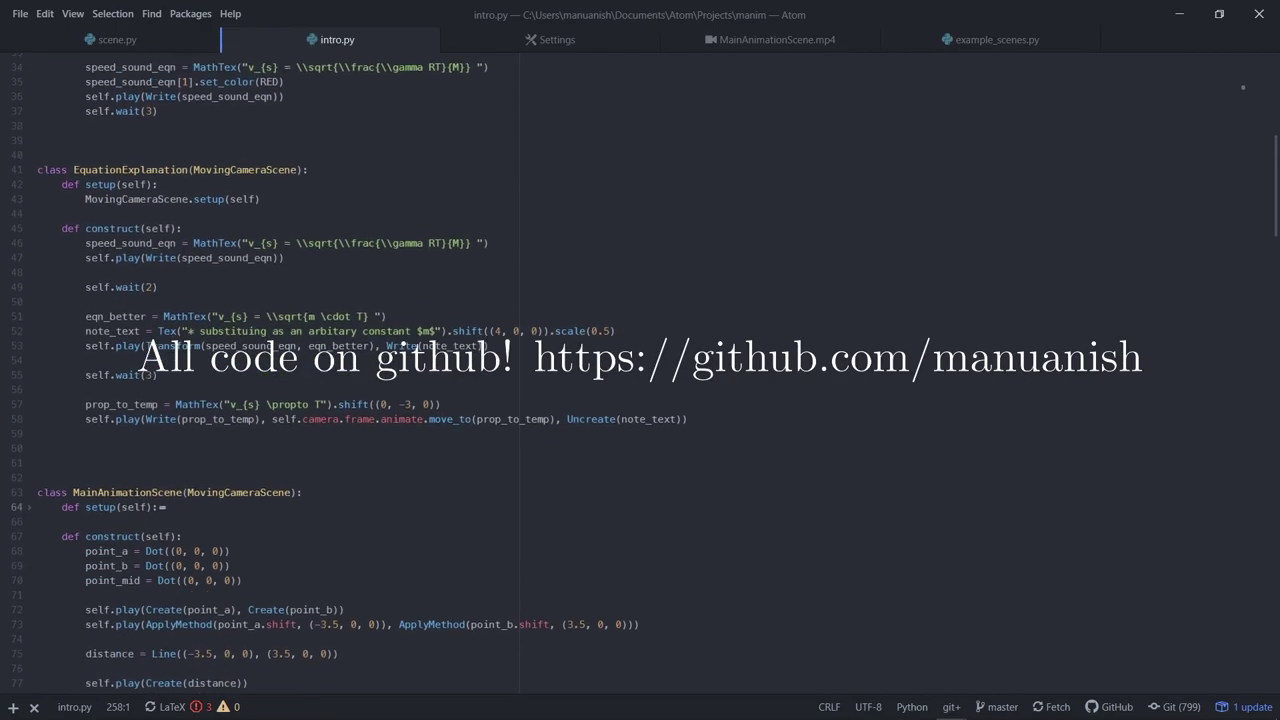
pyautogui.scroll(-7, 640, 380)
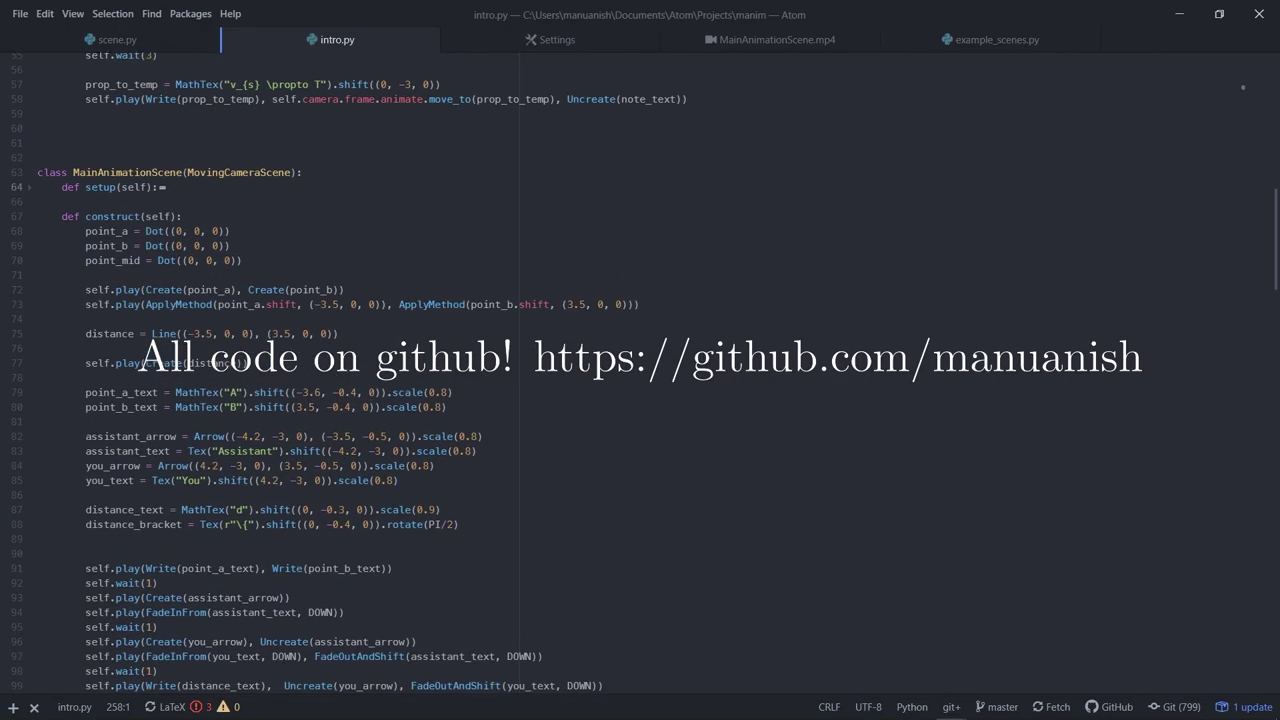
pyautogui.scroll(-7, 640, 380)
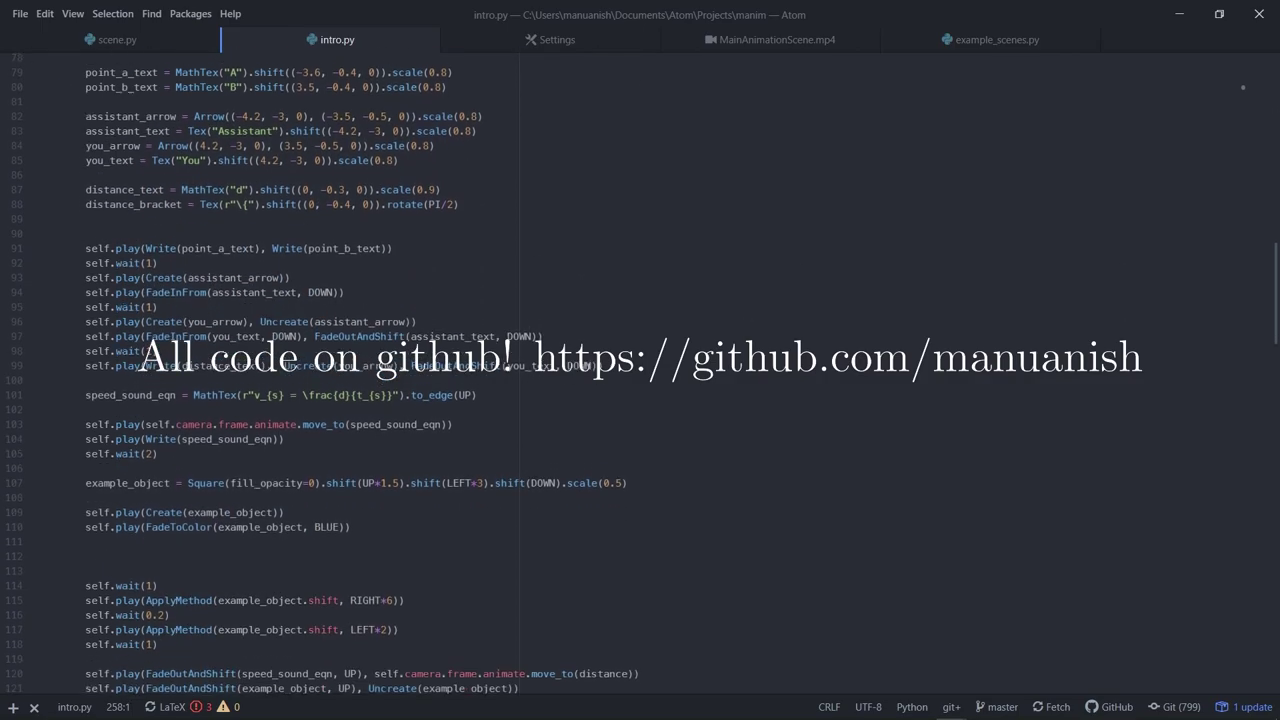
pyautogui.scroll(-7, 640, 380)
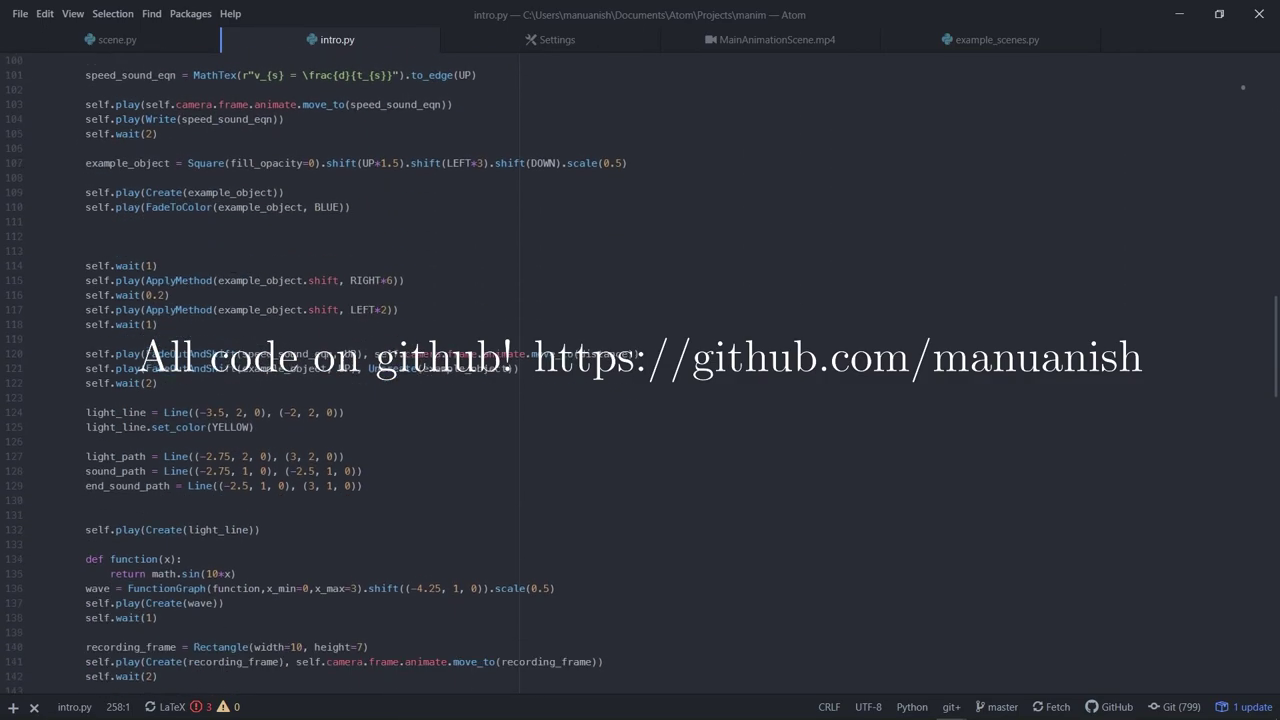
pyautogui.scroll(-7, 640, 380)
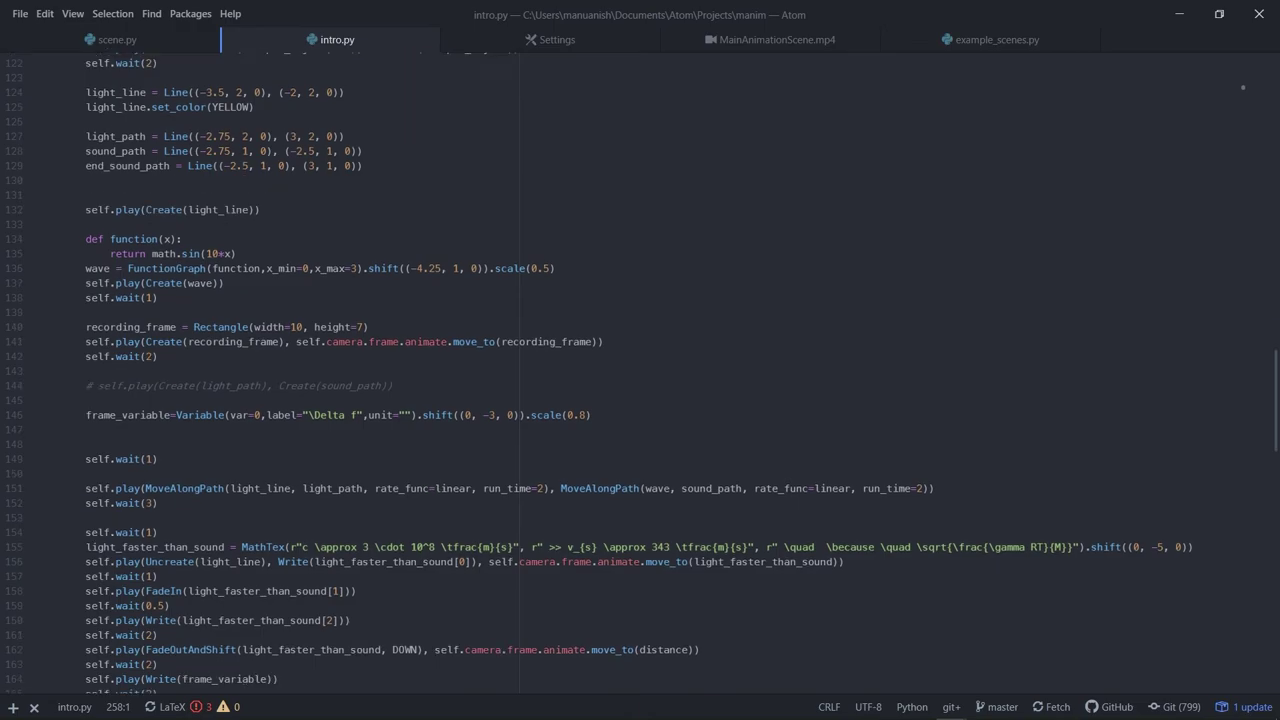
pyautogui.scroll(-7, 640, 380)
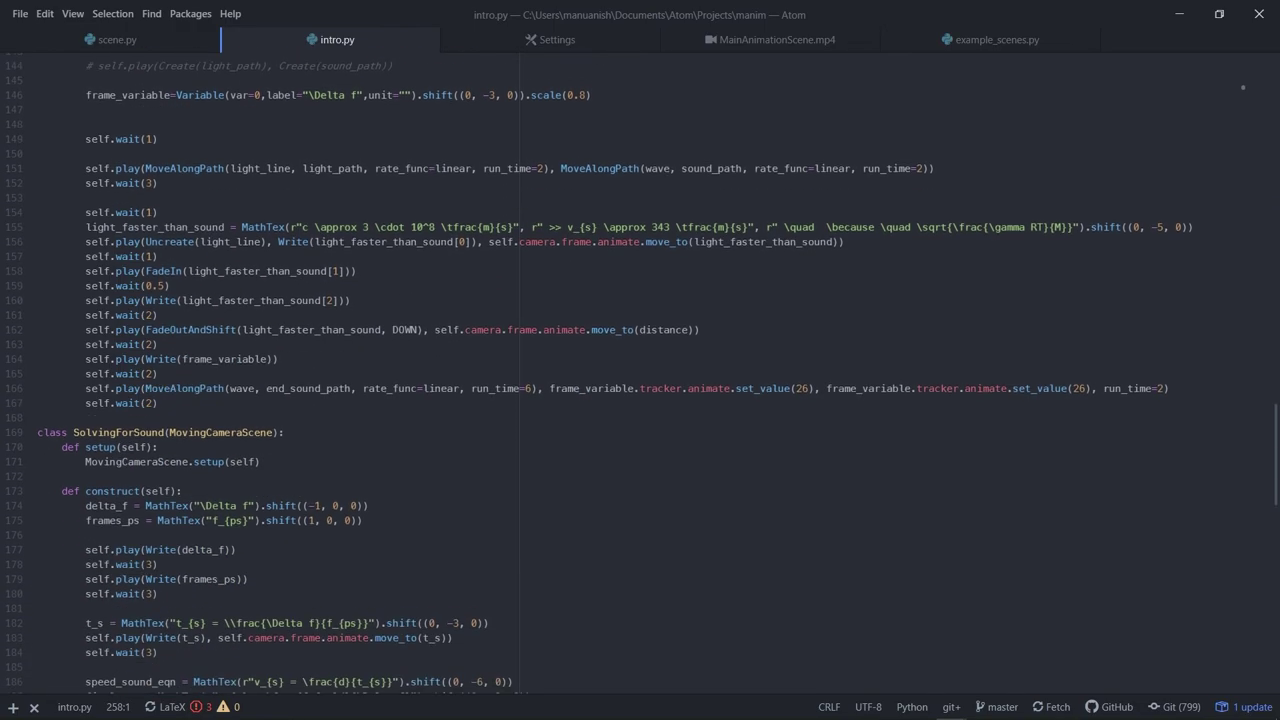
pyautogui.scroll(-7, 640, 380)
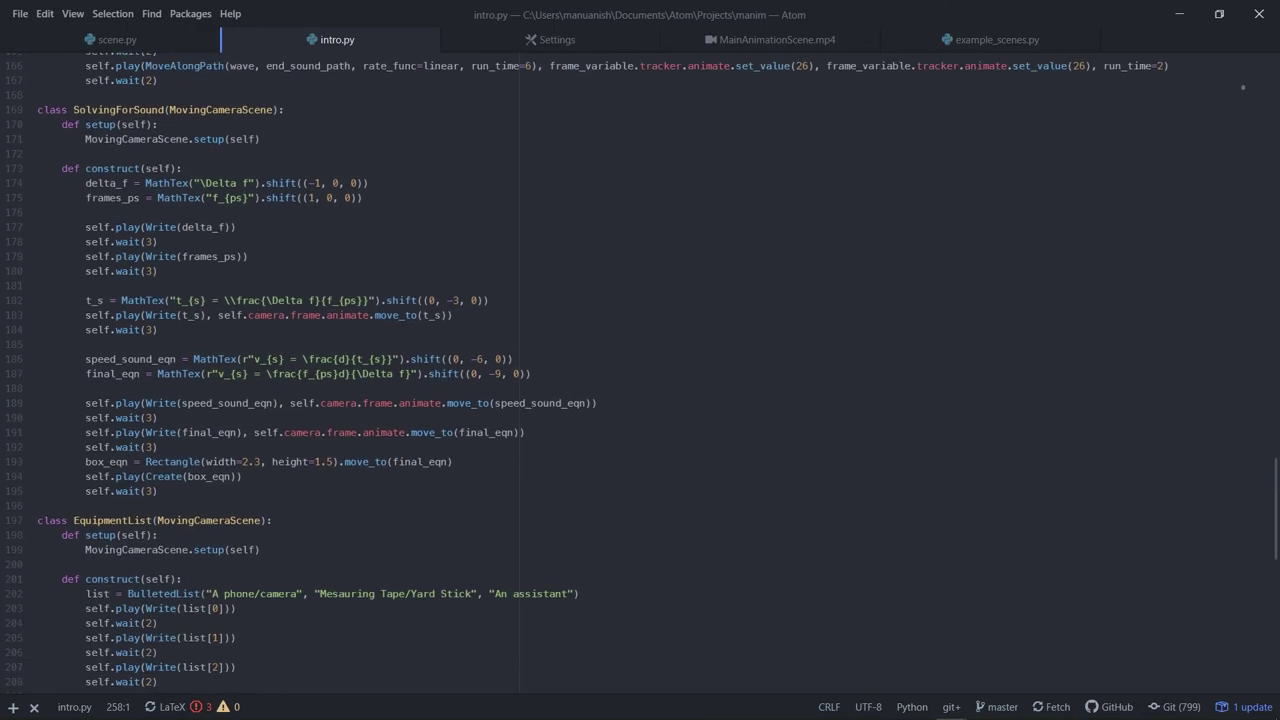